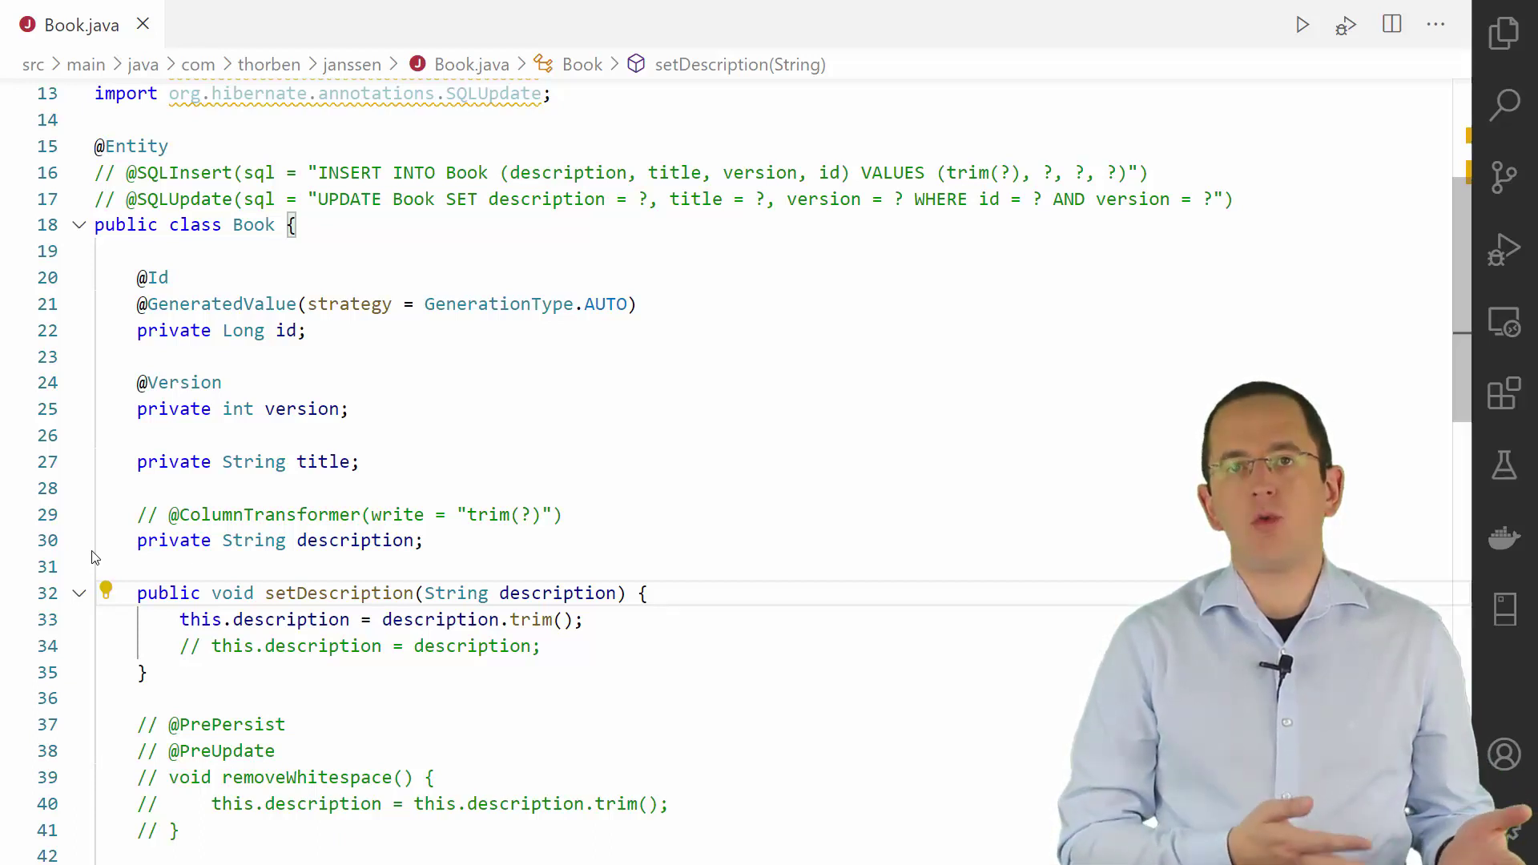
In setDescription, comment out the trim() assignment and reactivate the plain description assignment.
{"action": "left_click_drag", "start_coordinate": [137, 593], "coordinate": [189, 662]}
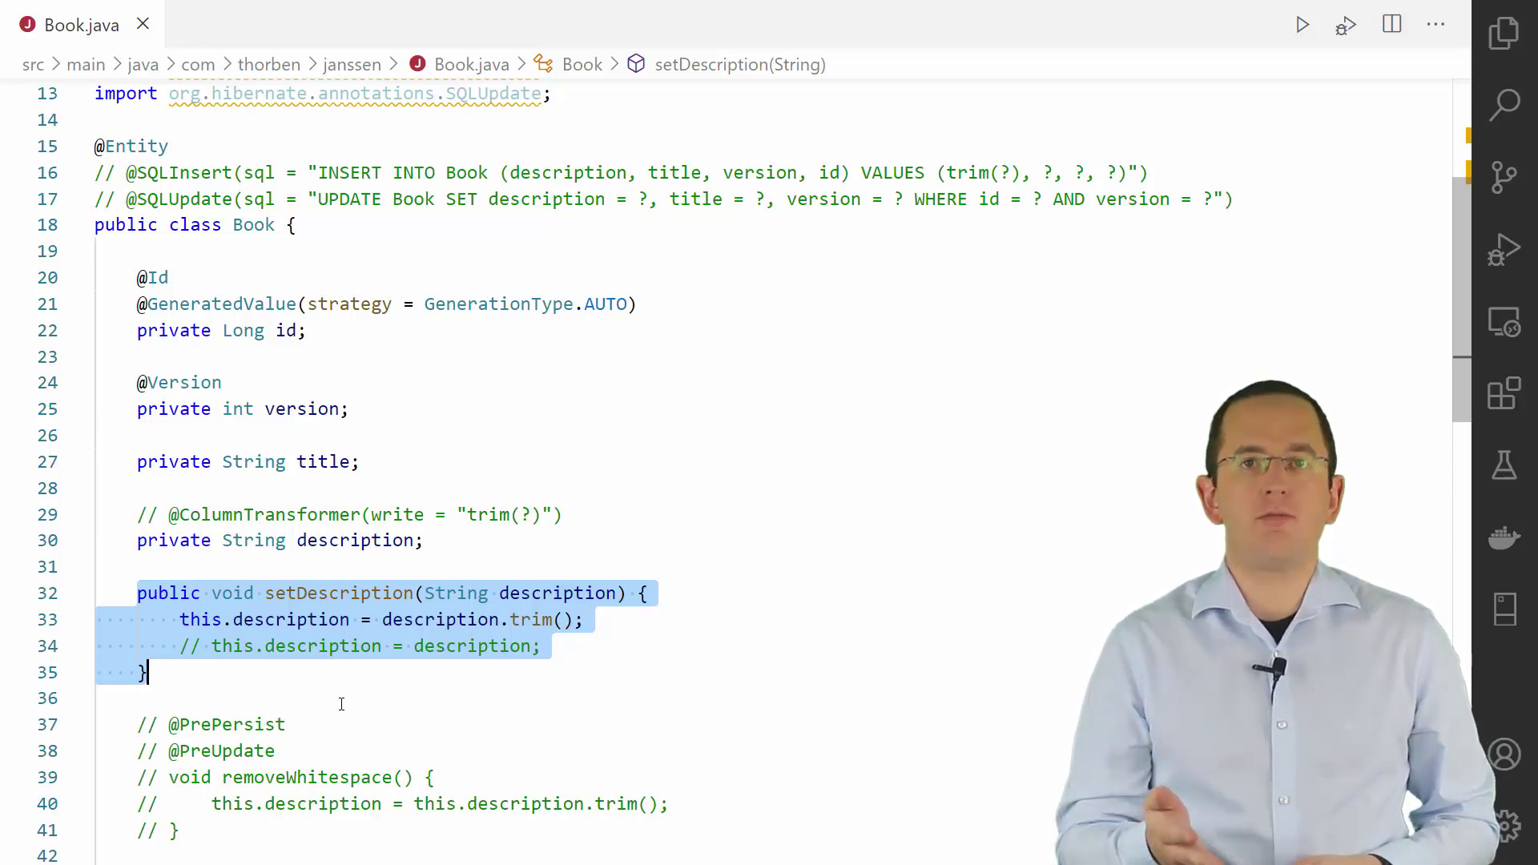
{"action": "left_click_drag", "start_coordinate": [178, 278], "coordinate": [96, 278]}
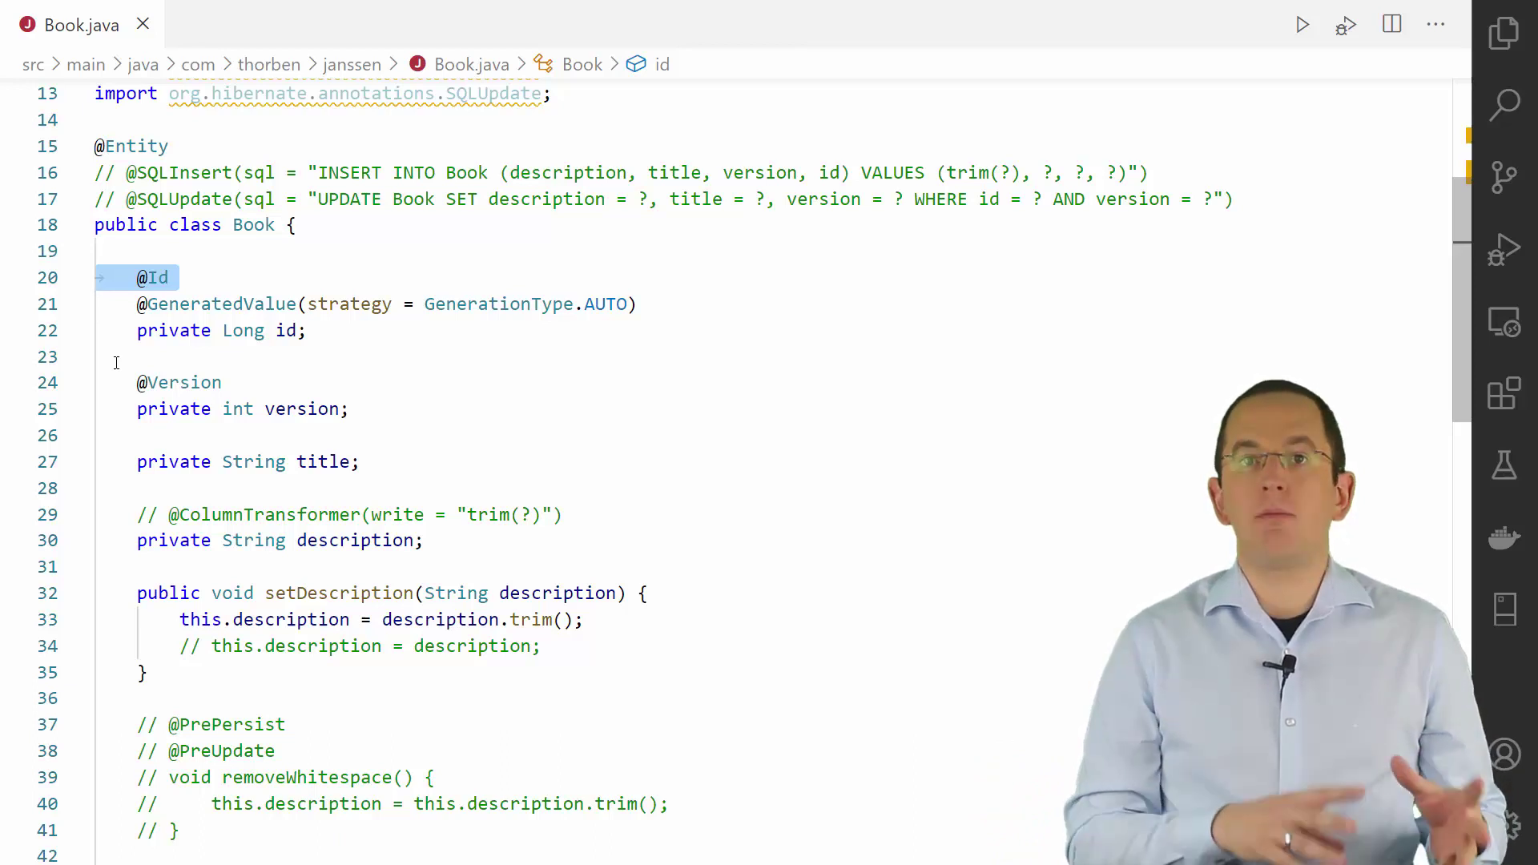
{"action": "left_click", "coordinate": [202, 618]}
{"action": "key", "text": "ctrl+slash"}
{"action": "key", "text": "Down"}
{"action": "key", "text": "ctrl+slash"}
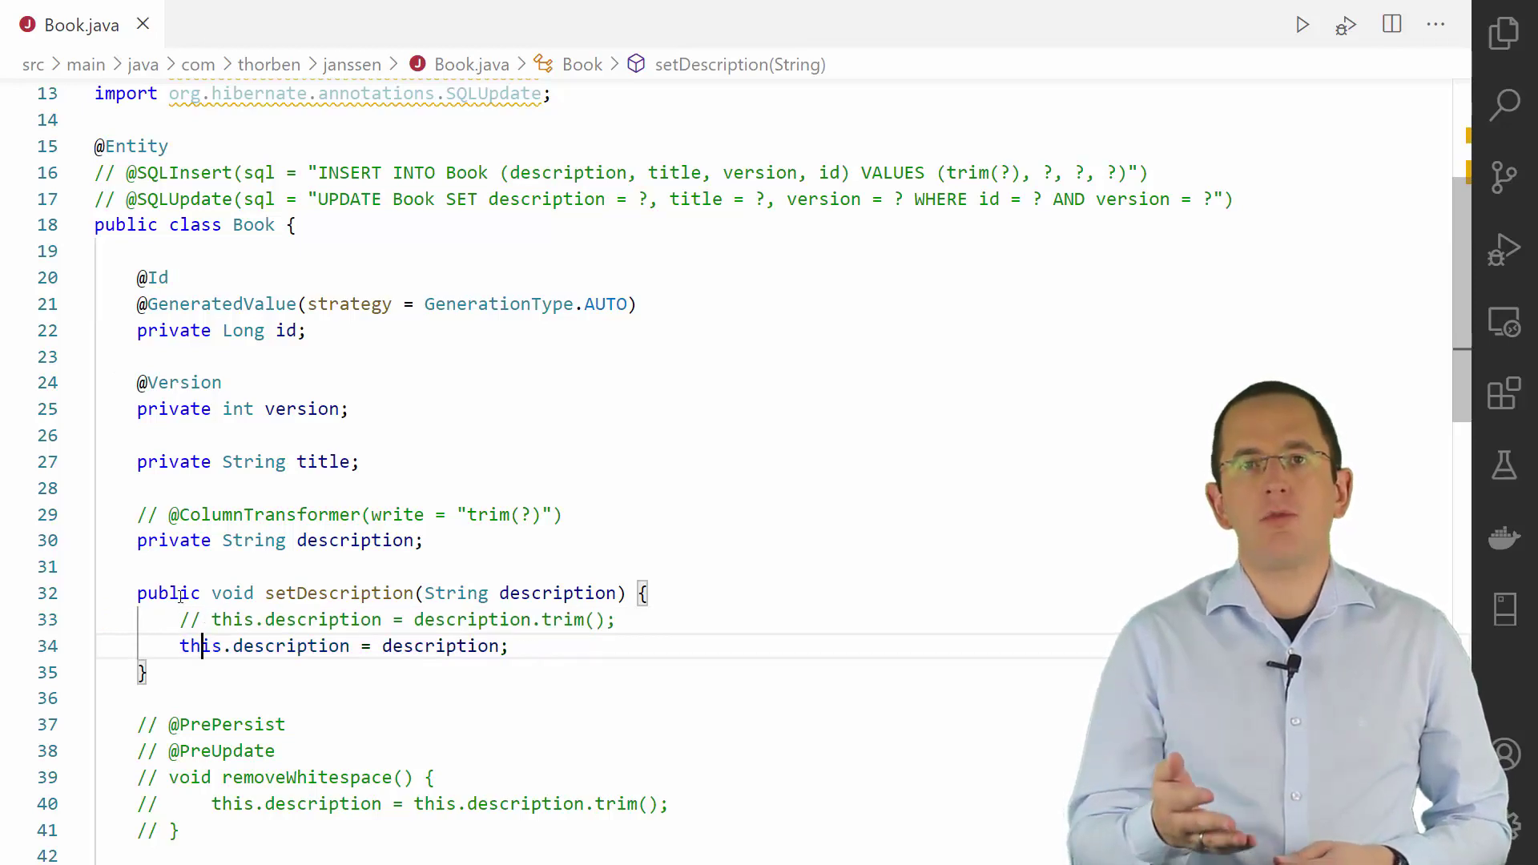
{"action": "scroll", "coordinate": [180, 593], "scroll_direction": "down", "scroll_amount": 4}
{"action": "scroll", "coordinate": [181, 593], "scroll_direction": "down", "scroll_amount": 1}
{"action": "left_click_drag", "start_coordinate": [169, 447], "coordinate": [214, 551]}
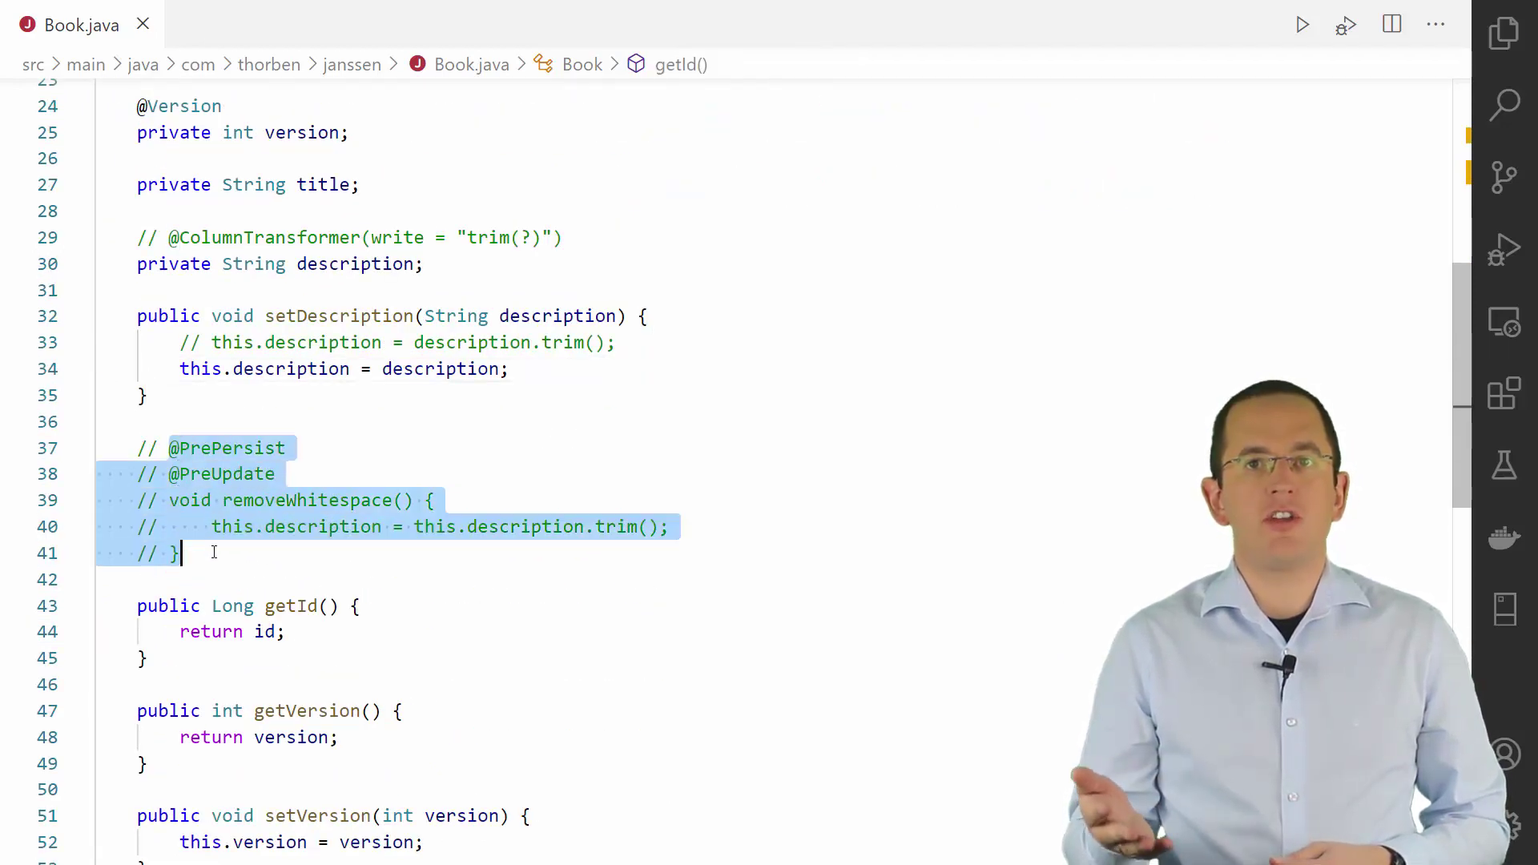
{"action": "key", "text": "ctrl+slash"}
{"action": "left_click", "coordinate": [214, 552]}
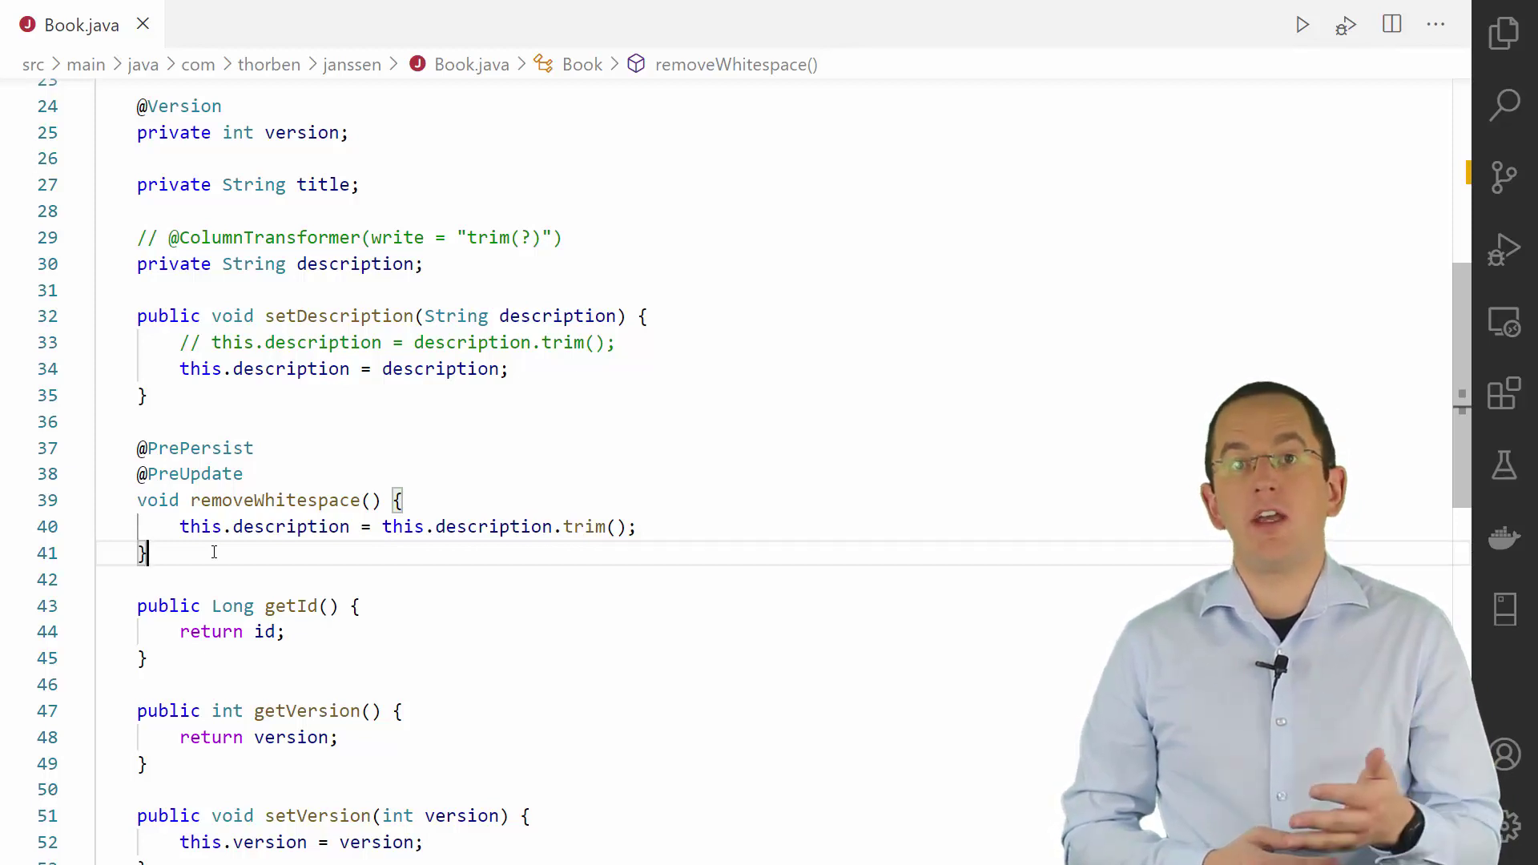
{"action": "left_click_drag", "start_coordinate": [129, 446], "coordinate": [229, 565]}
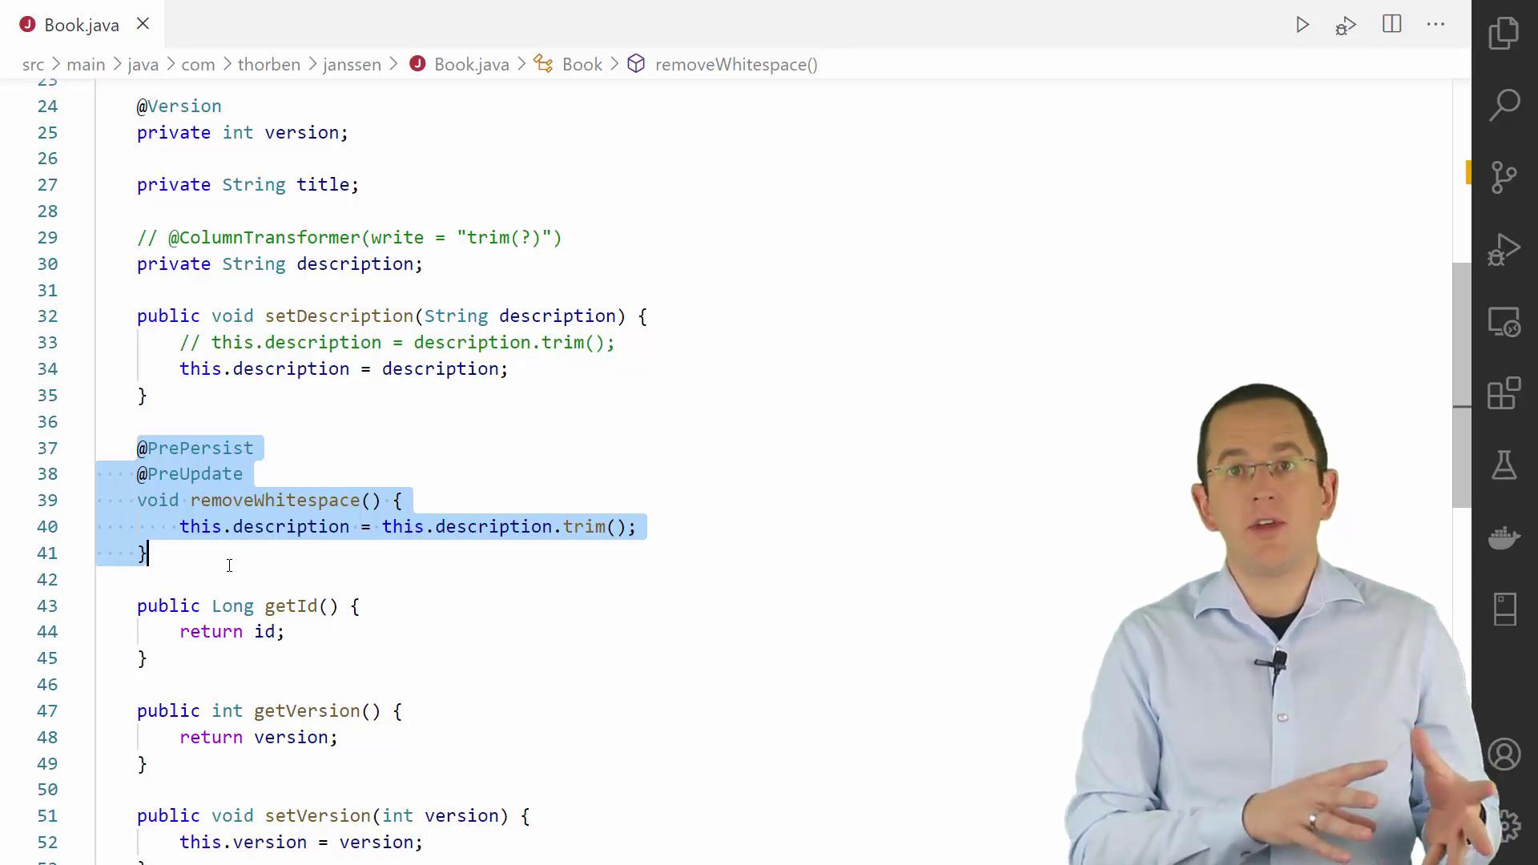
{"action": "key", "text": "ctrl+slash"}
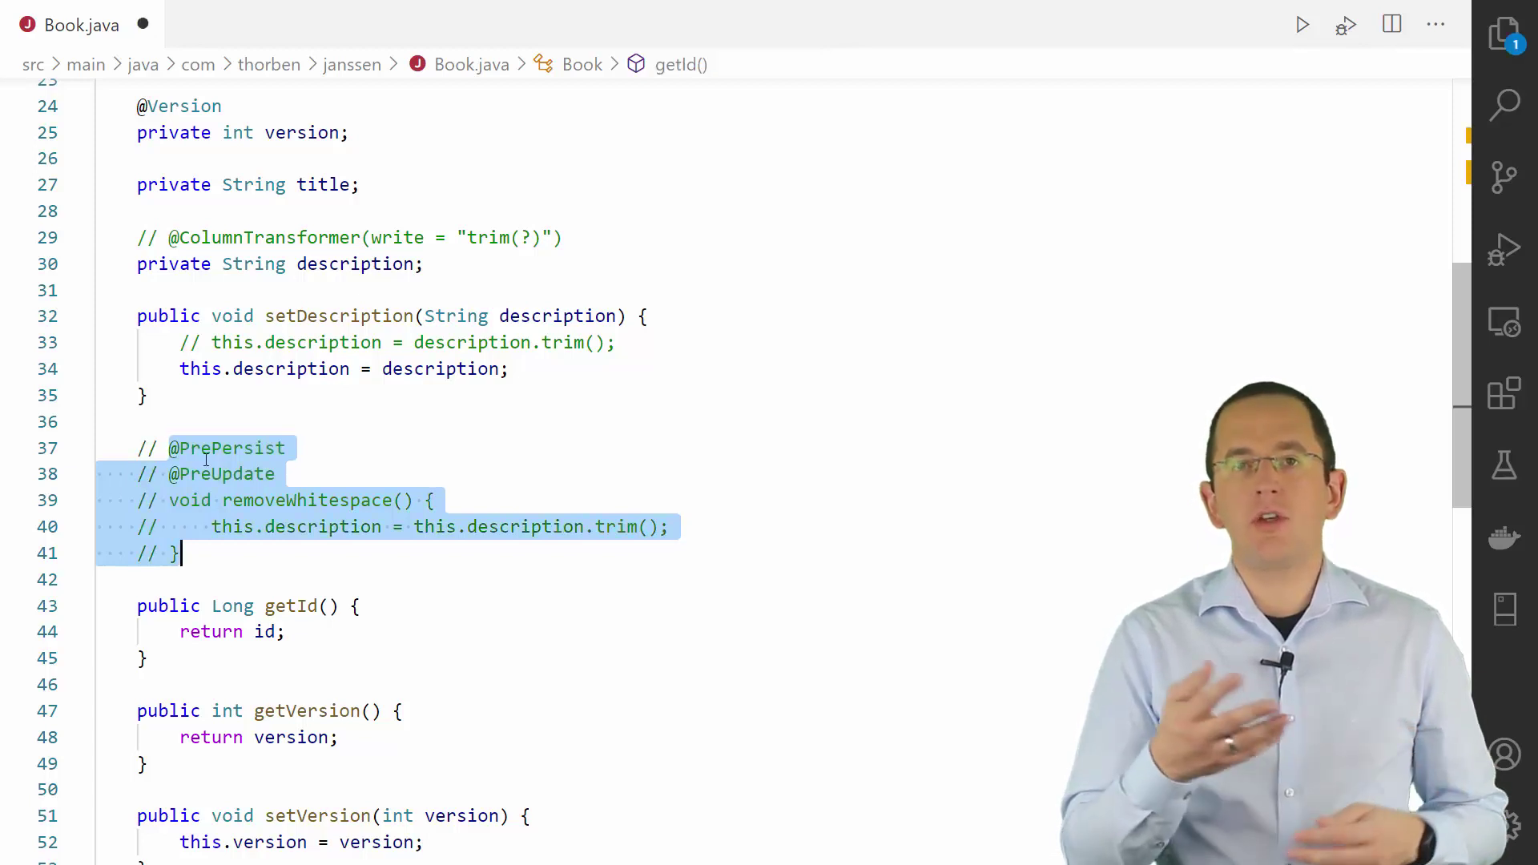
{"action": "left_click", "coordinate": [200, 236]}
{"action": "key", "text": "ctrl+slash"}
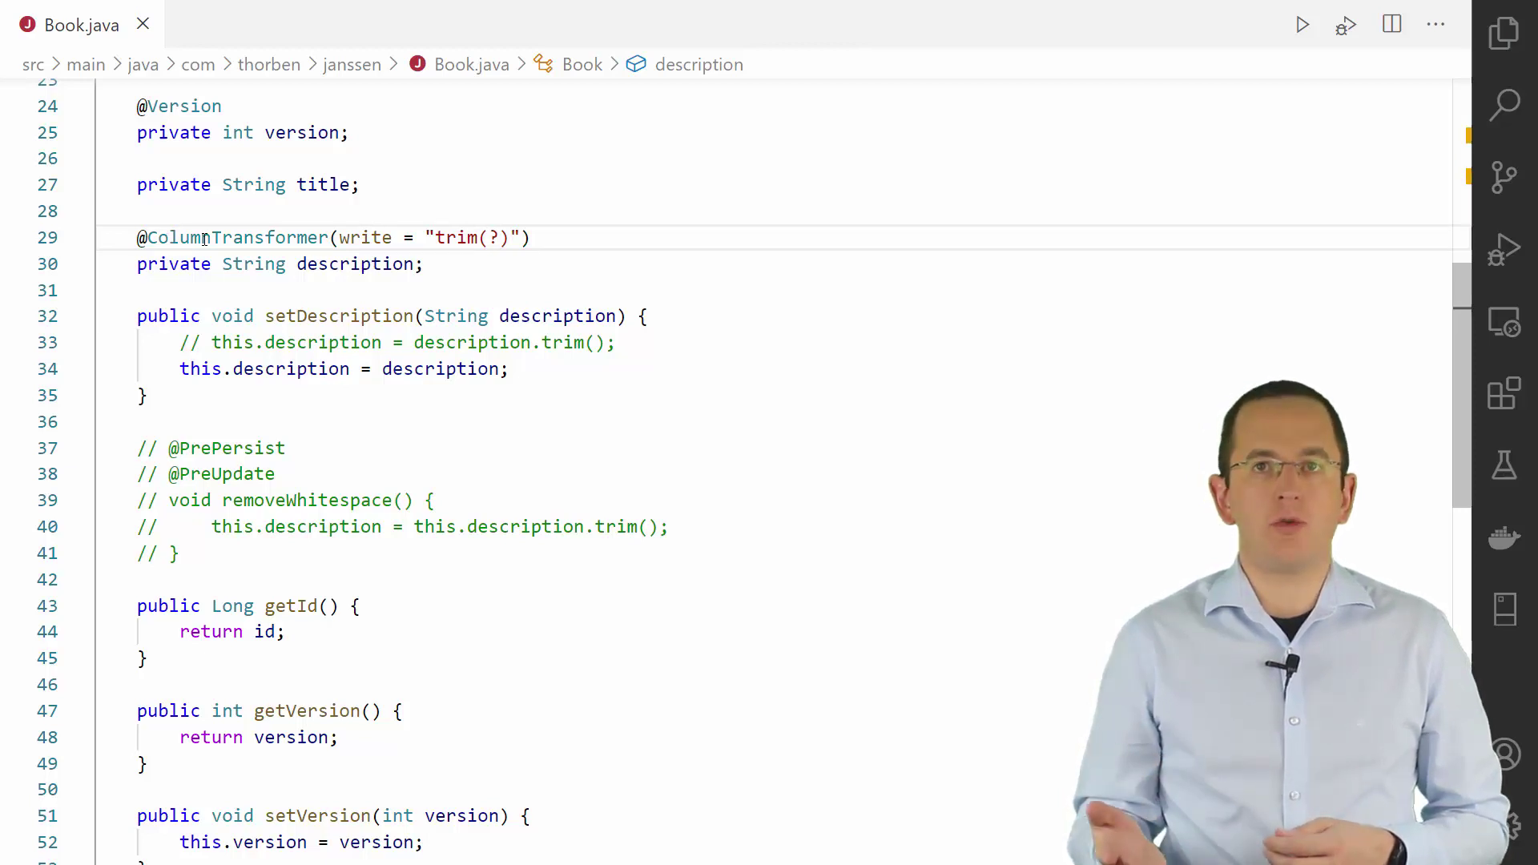
{"action": "left_click", "coordinate": [338, 236]}
{"action": "key", "text": "ctrl+space"}
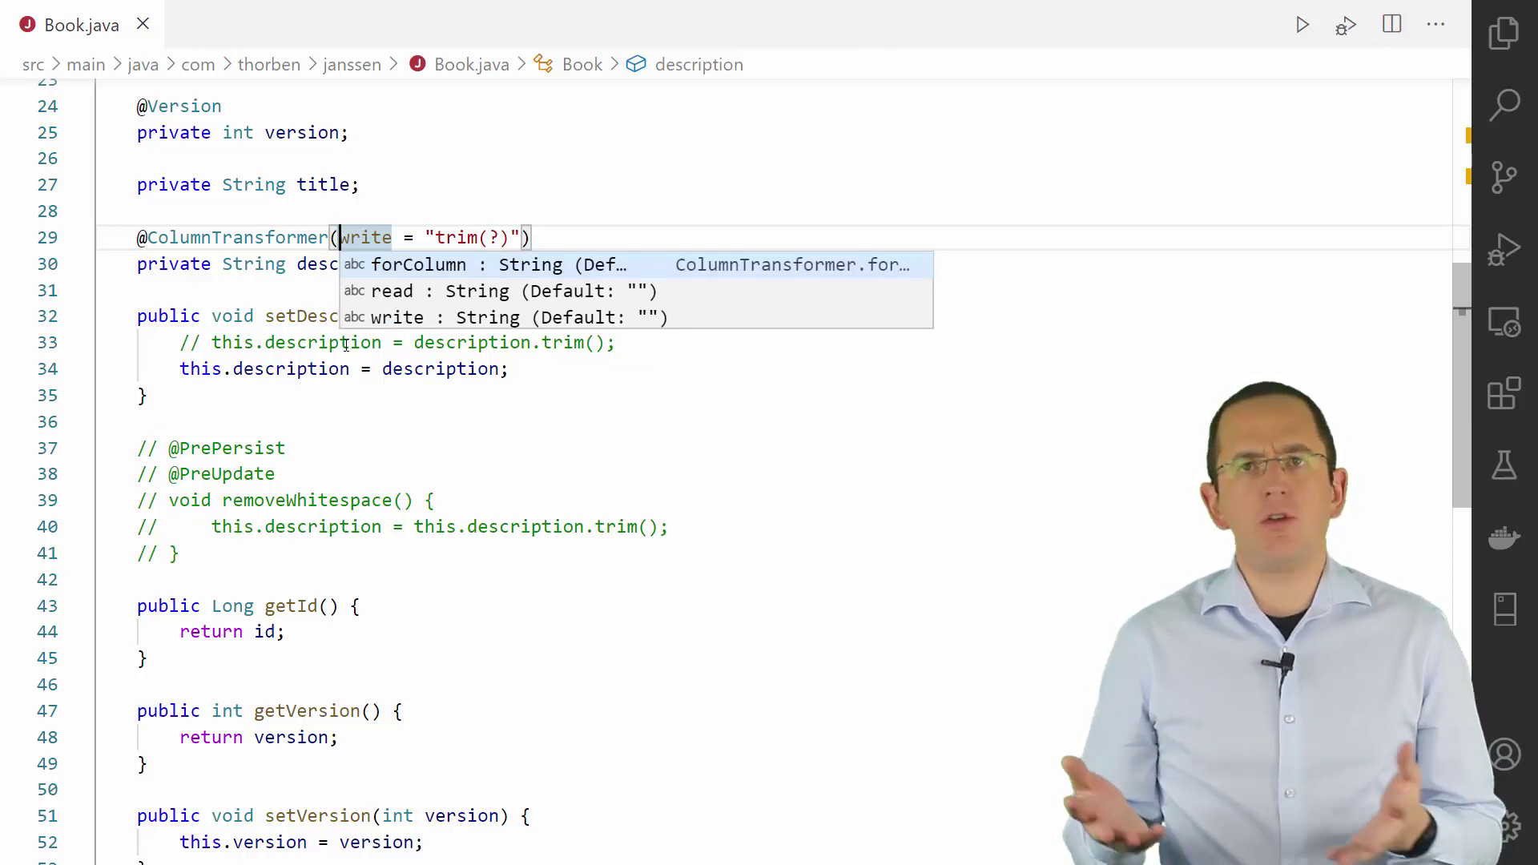
{"action": "key", "text": "Escape"}
{"action": "left_click", "coordinate": [525, 236], "text": "shift"}
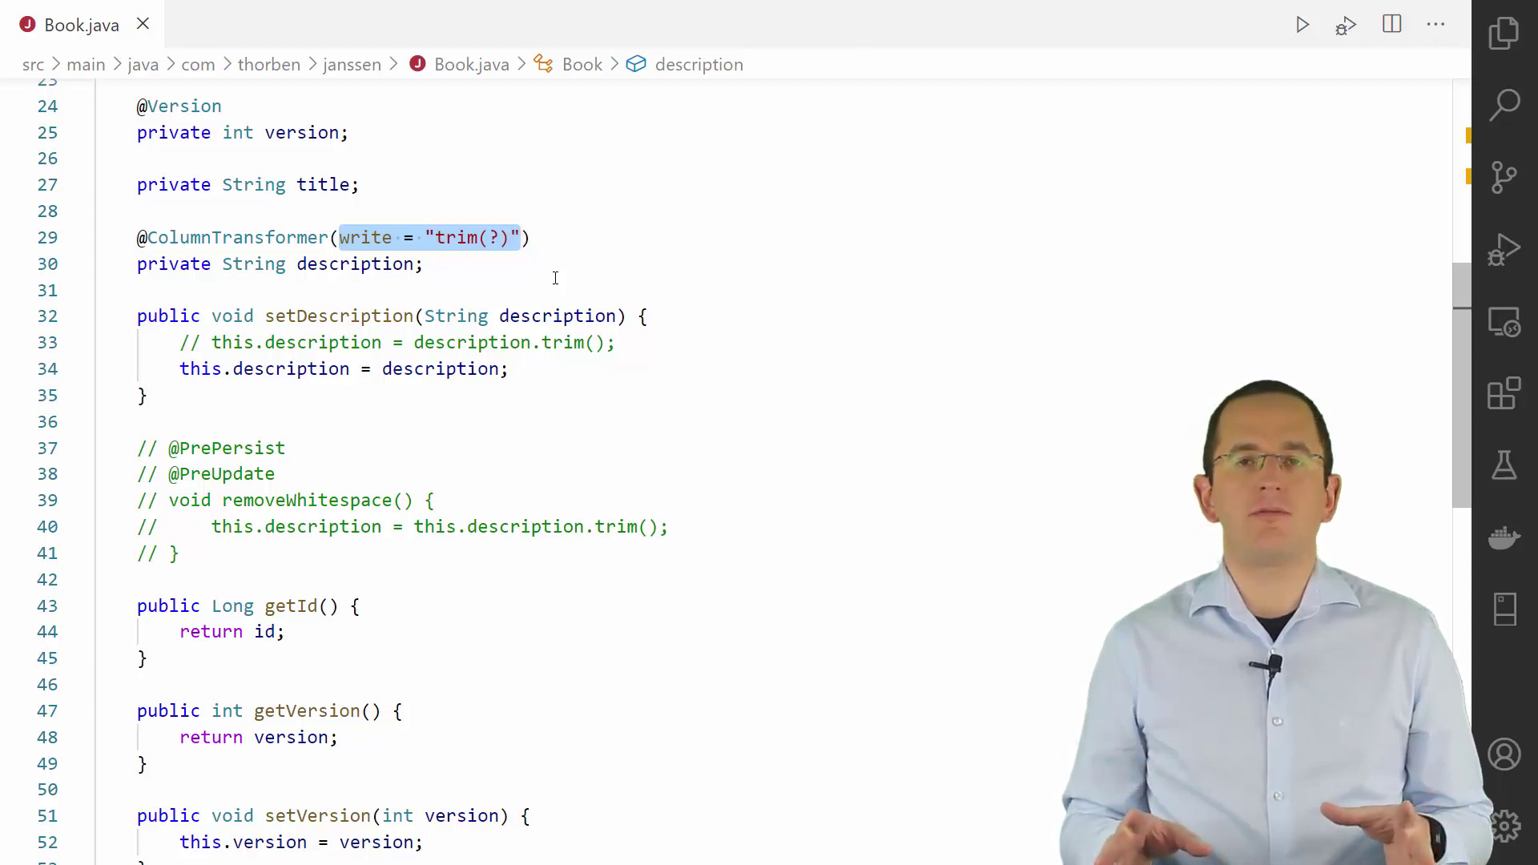
{"action": "key", "text": "ctrl+slash"}
{"action": "scroll", "coordinate": [555, 278], "scroll_direction": "up", "scroll_amount": 1}
{"action": "scroll", "coordinate": [382, 406], "scroll_direction": "up", "scroll_amount": 4}
{"action": "left_click", "coordinate": [393, 241]}
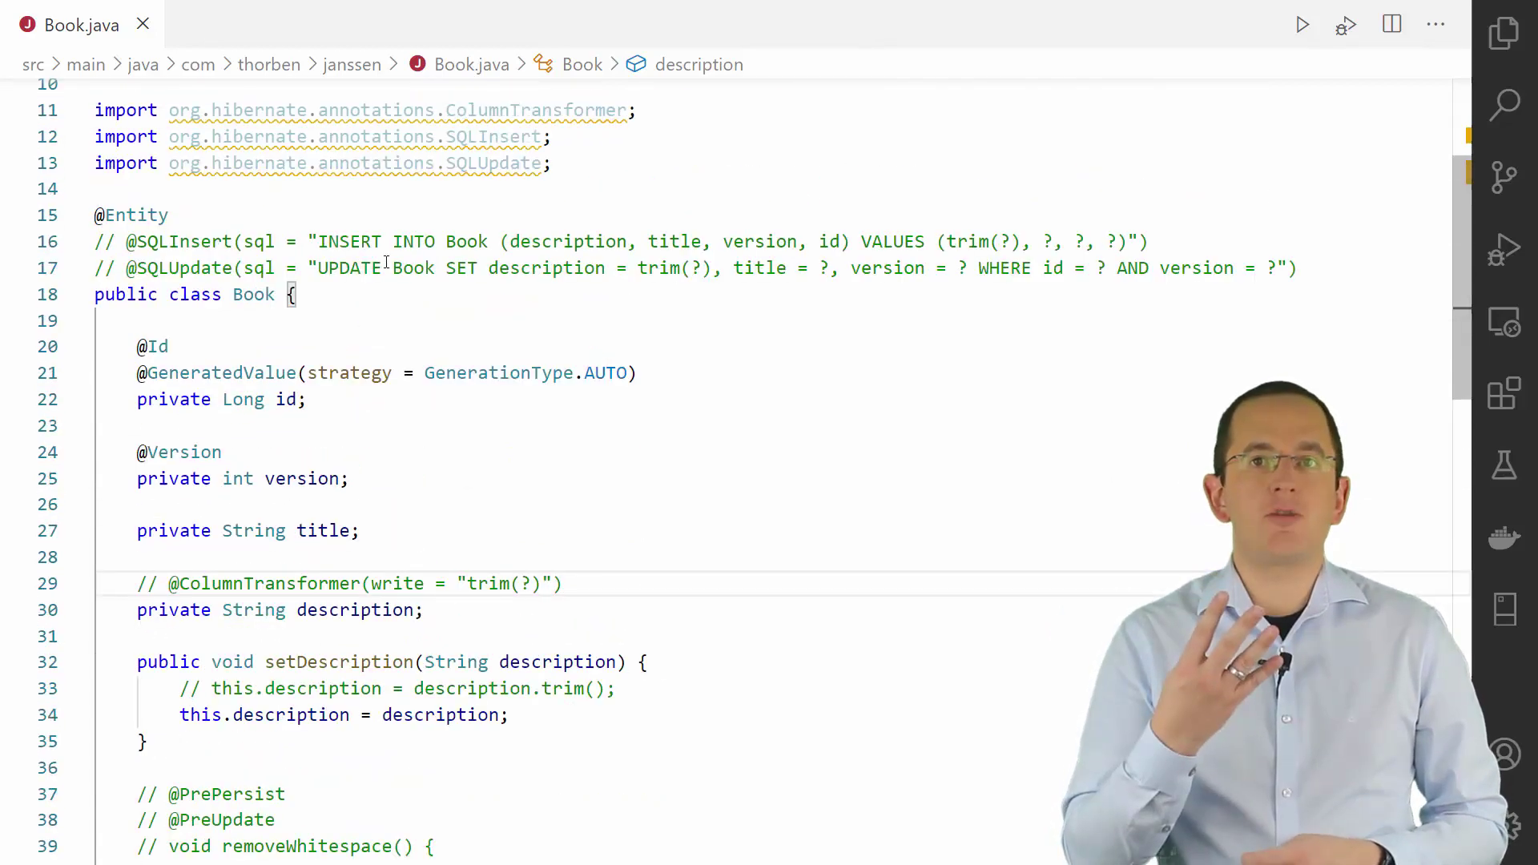
{"action": "left_click_drag", "start_coordinate": [391, 251], "coordinate": [395, 268]}
{"action": "key", "text": "ctrl+slash"}
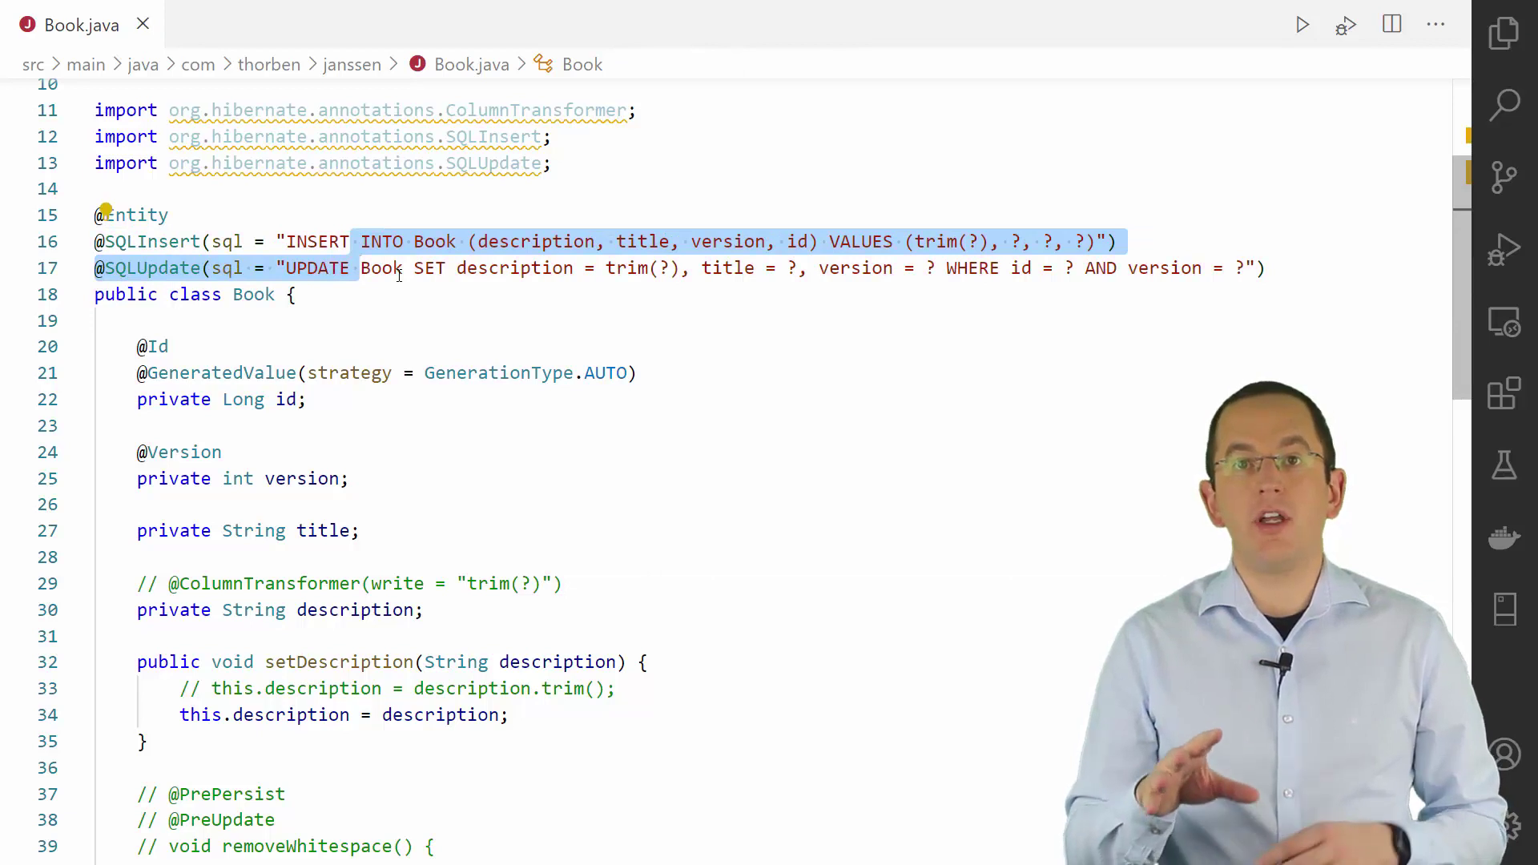
{"action": "left_click", "coordinate": [409, 286]}
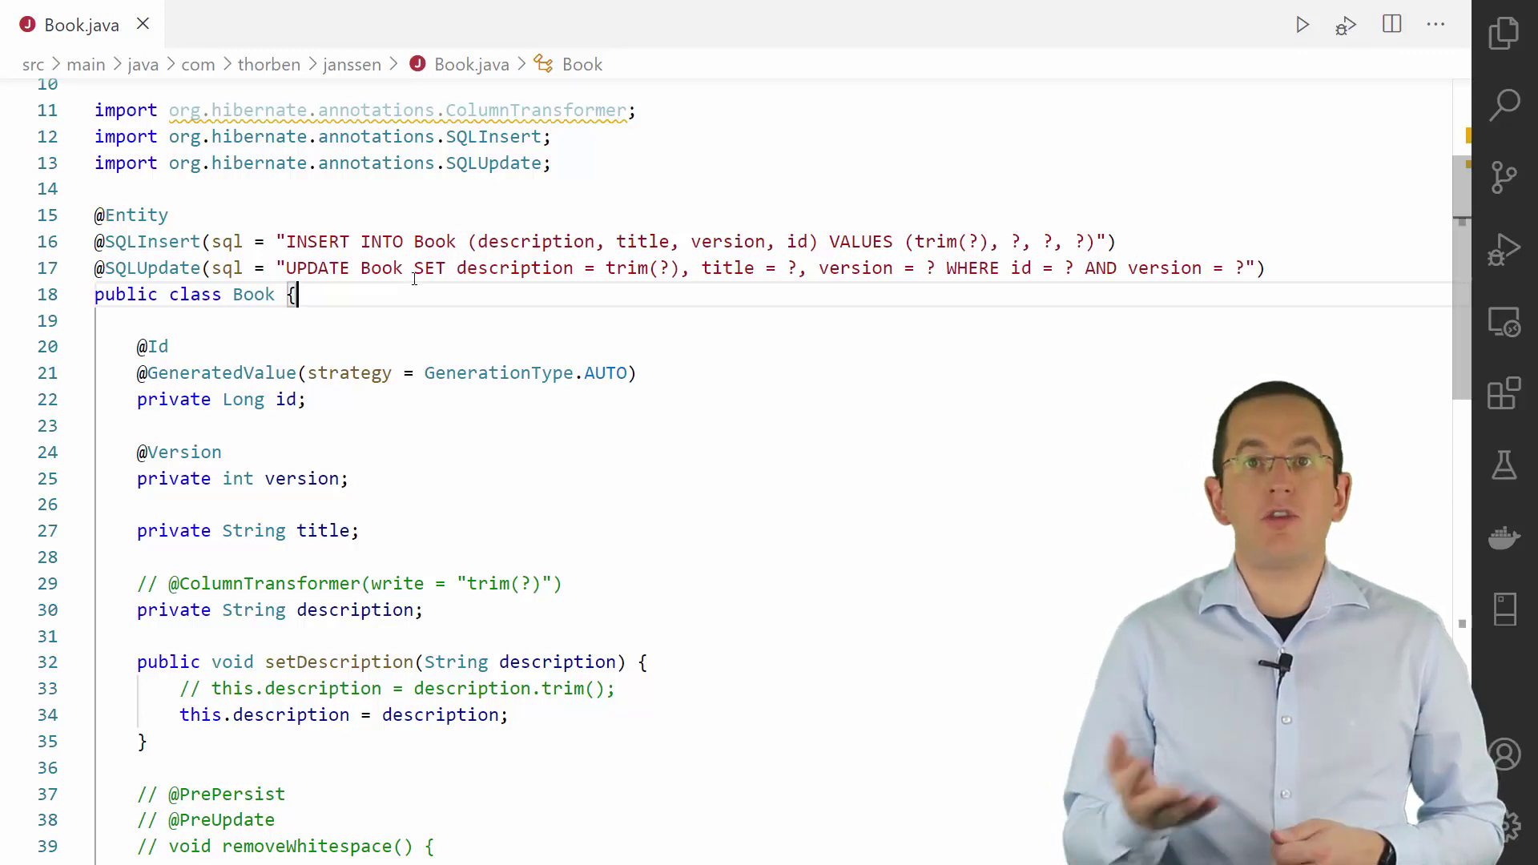
{"action": "left_click_drag", "start_coordinate": [917, 242], "coordinate": [979, 242]}
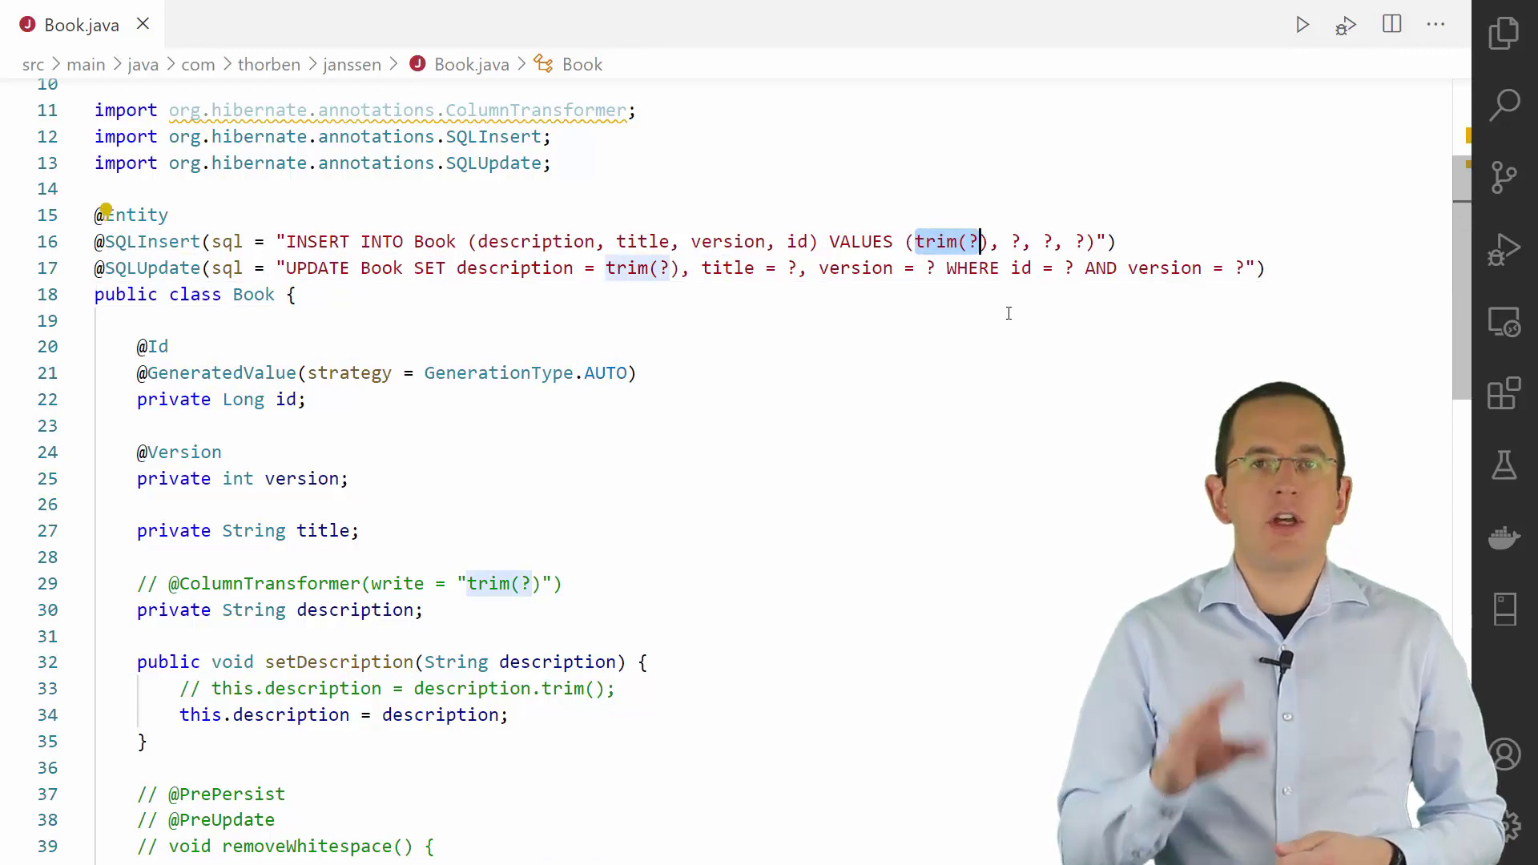